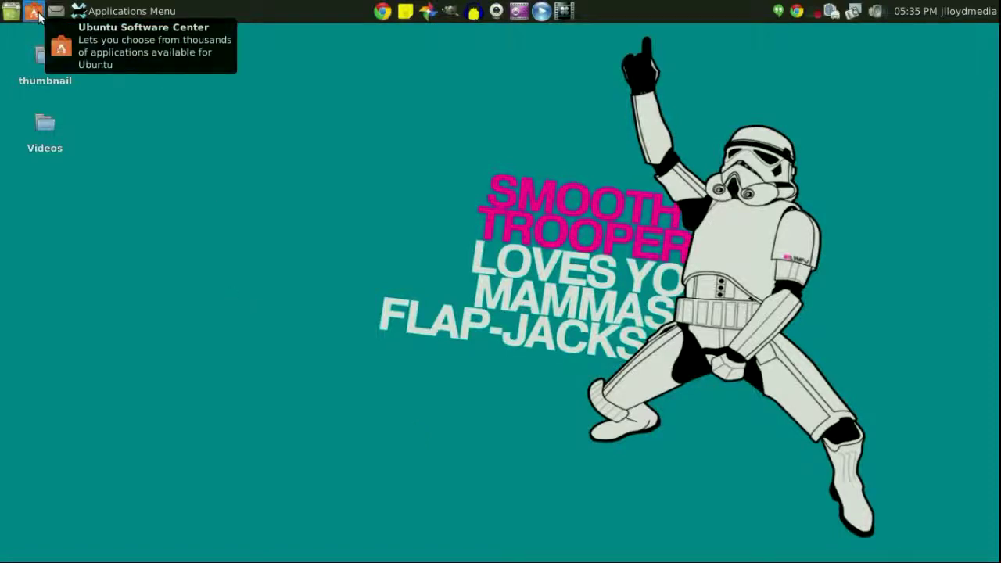
Step: Open a Terminal Emulator with the software-center install command, move it, then close it
{"action": "left_click", "coordinate": [125, 12]}
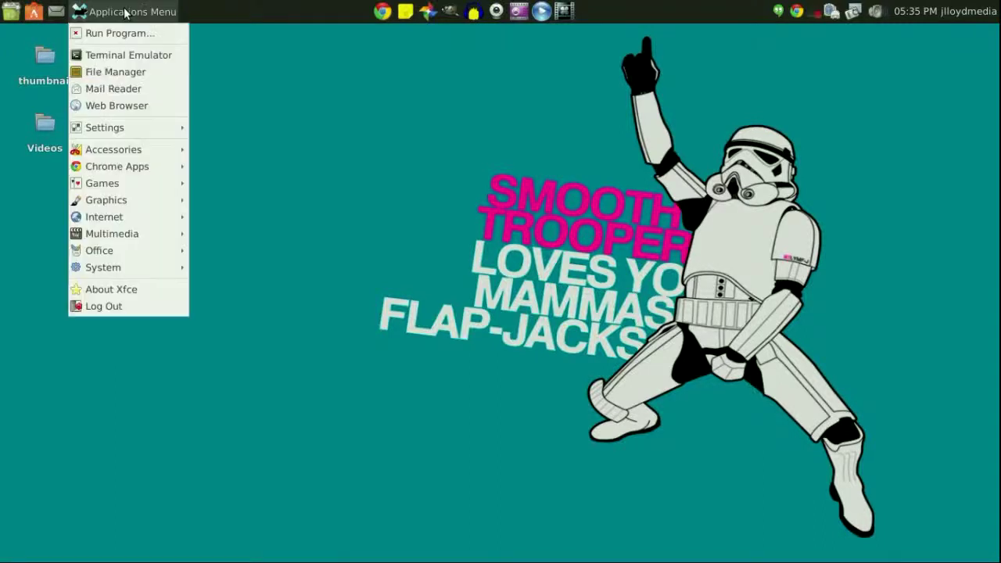
{"action": "left_click", "coordinate": [133, 57]}
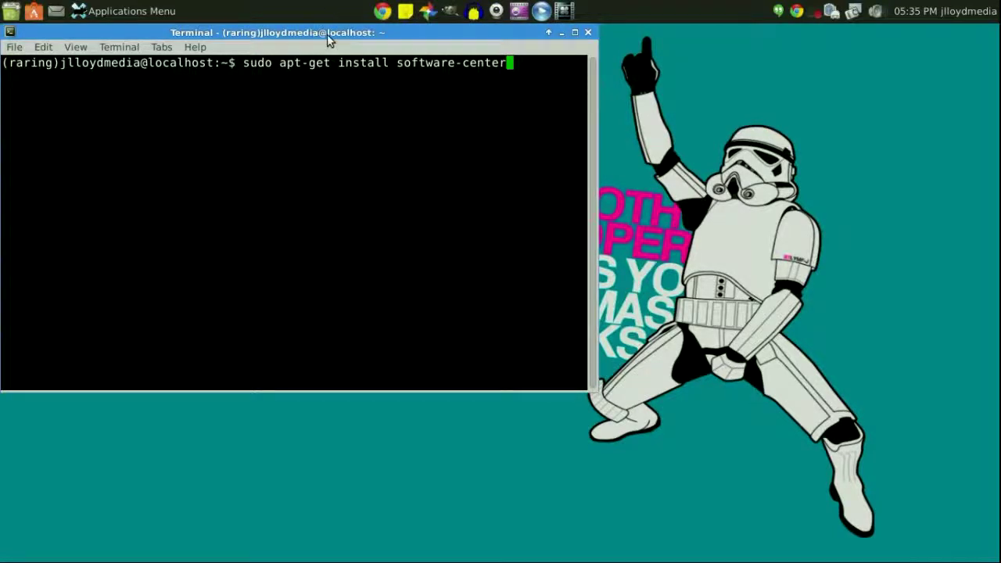
{"action": "left_click_drag", "start_coordinate": [327, 32], "coordinate": [494, 60]}
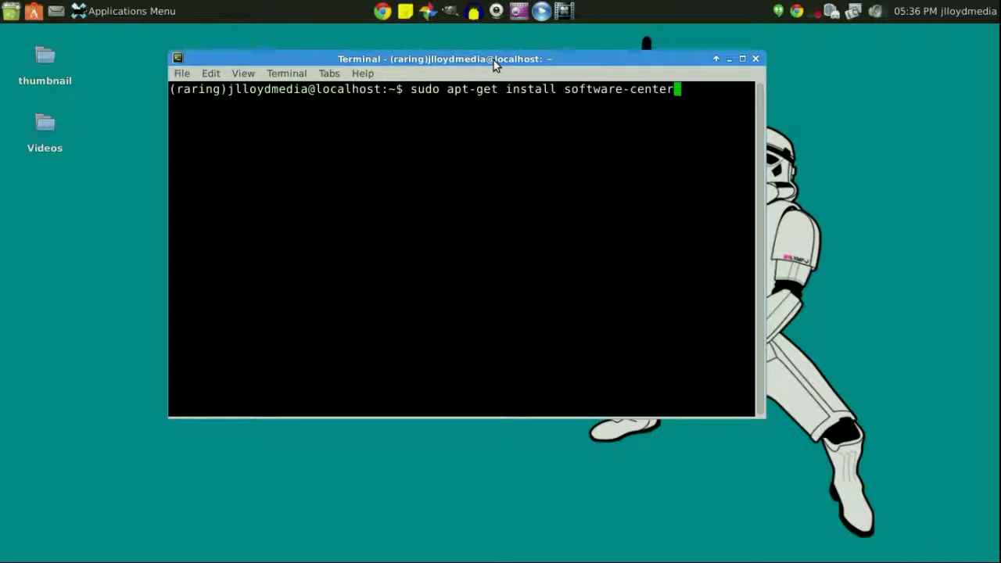
{"action": "left_click", "coordinate": [755, 58]}
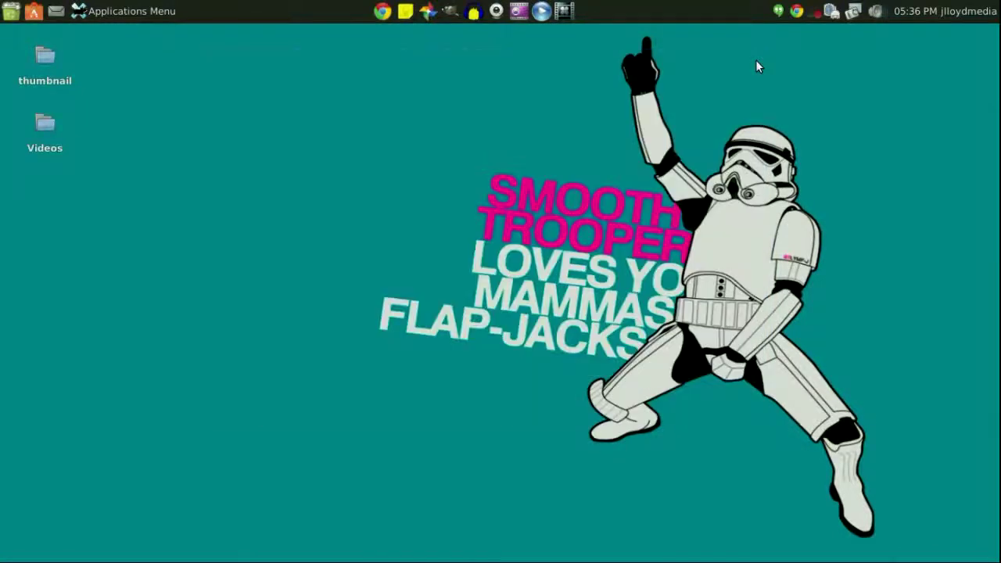
Step: Launch Ubuntu Software Center from the Applications Menu's System section
{"action": "left_click", "coordinate": [170, 11]}
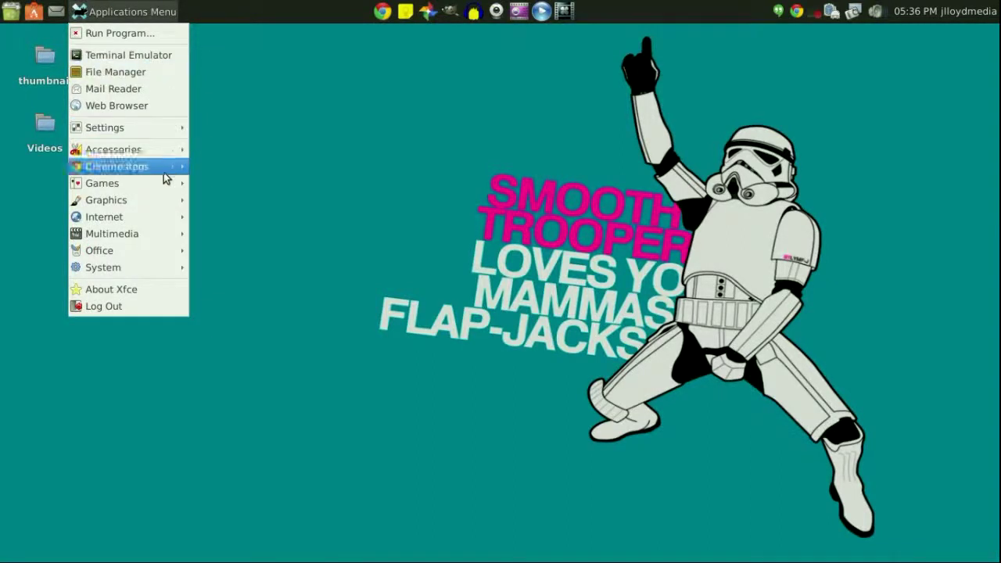
{"action": "mouse_move", "coordinate": [123, 274]}
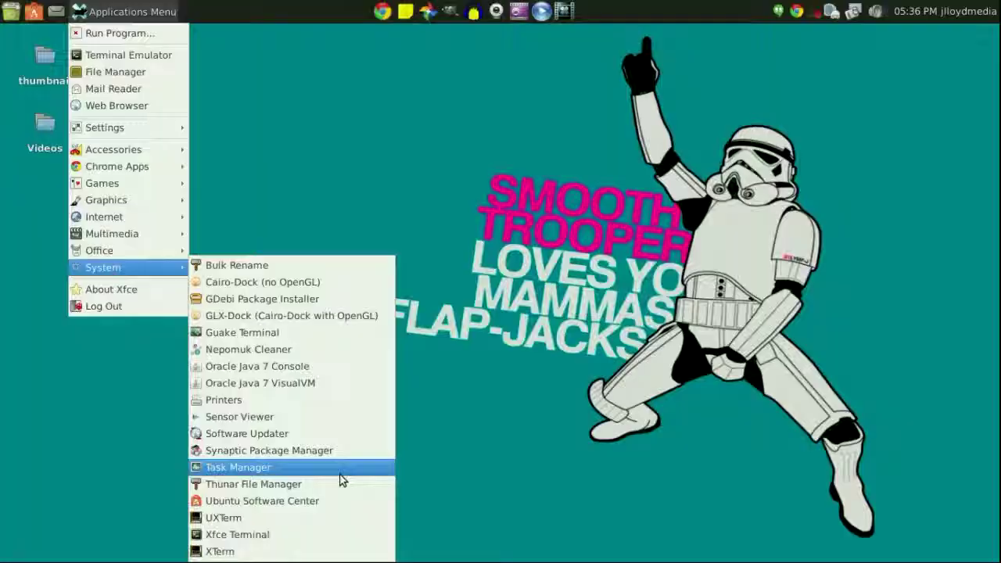
{"action": "left_click_drag", "start_coordinate": [319, 483], "coordinate": [319, 501]}
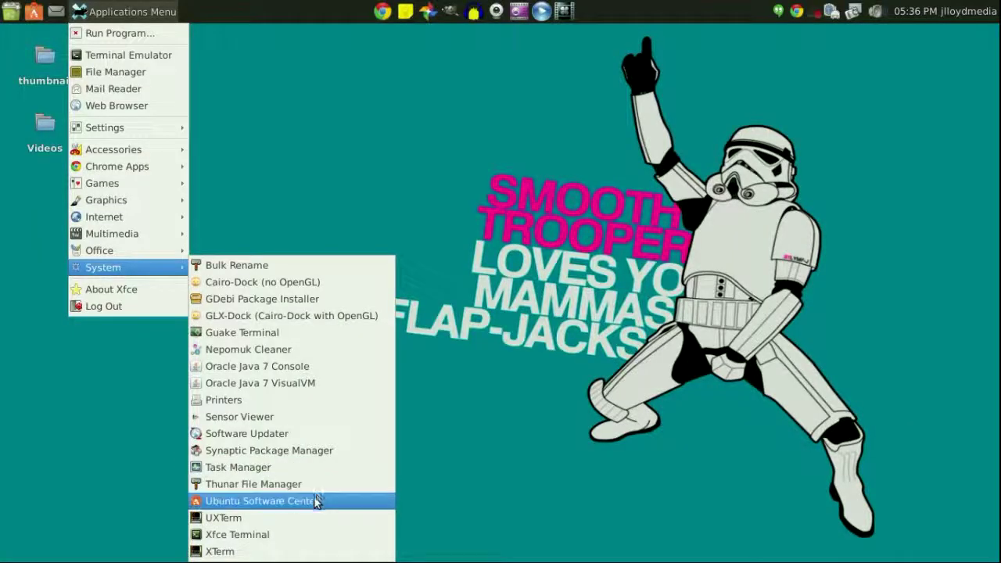
{"action": "left_click", "coordinate": [472, 229]}
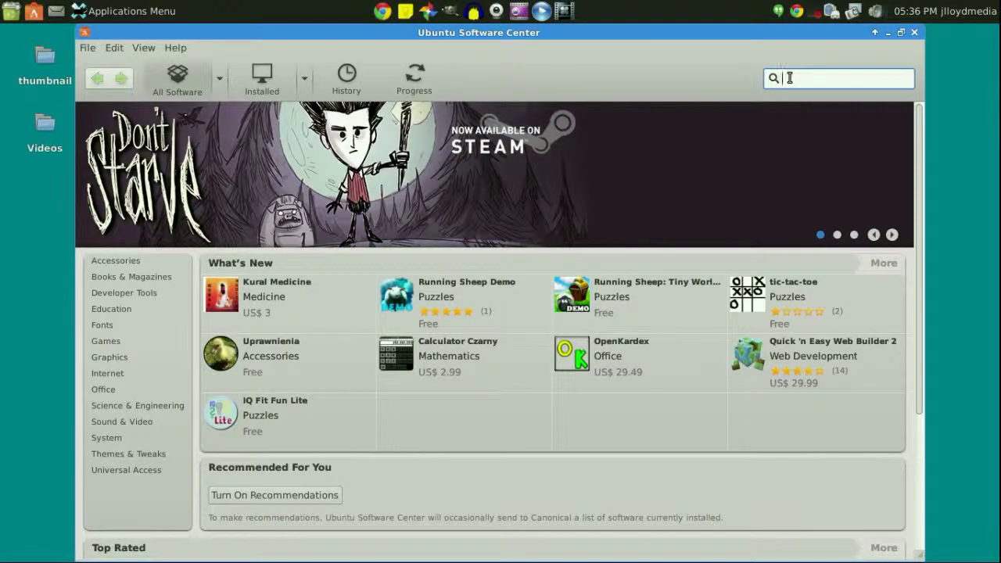
Step: Search for 'dock' to confirm GLX-Dock and Docky are installed, then close Software Center
{"action": "type", "text": "dock"}
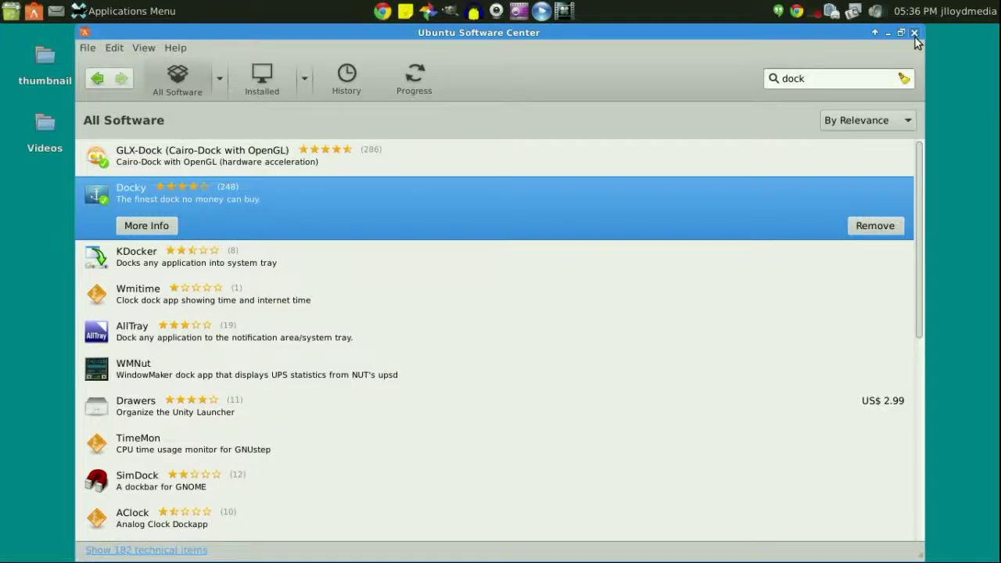
{"action": "left_click", "coordinate": [914, 34]}
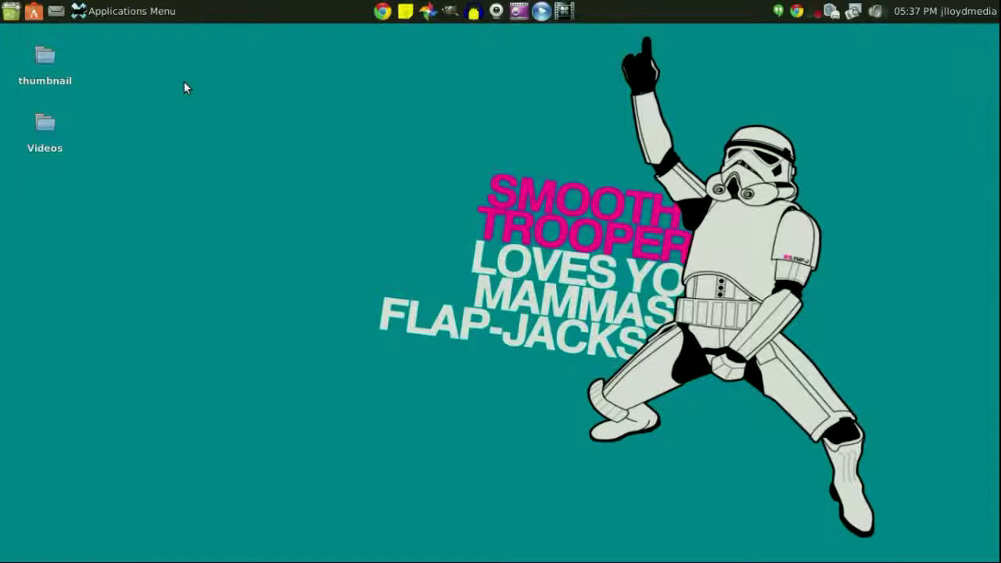
Step: Launch GLX-Dock (Cairo-Dock with OpenGL) from the System menu via Alt+F1
{"action": "key", "text": "alt+F1"}
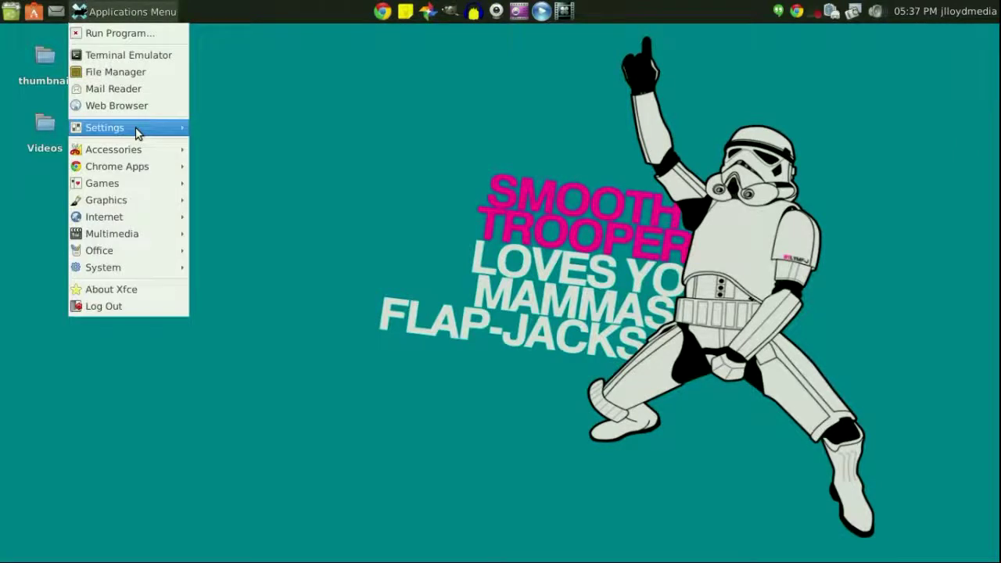
{"action": "mouse_move", "coordinate": [139, 268]}
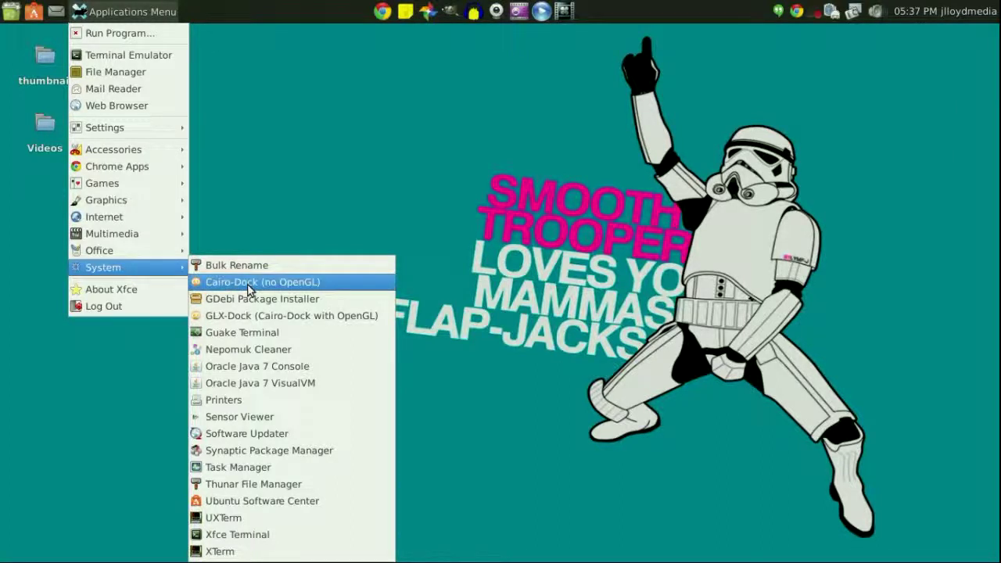
{"action": "left_click", "coordinate": [259, 323]}
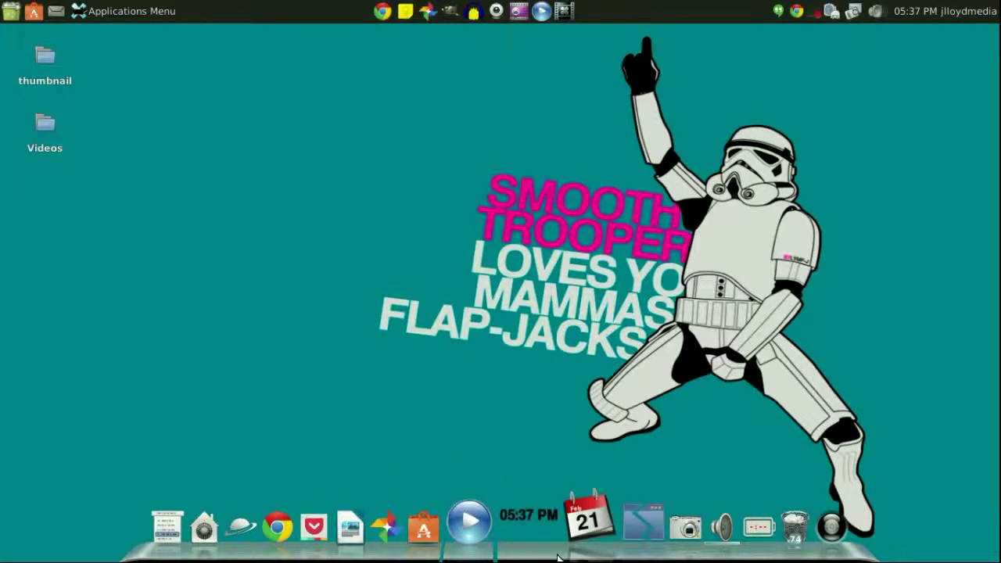
Step: Open Cairo-Dock's configuration window from the dock's right-click Cairo-Dock submenu
{"action": "right_click", "coordinate": [586, 520]}
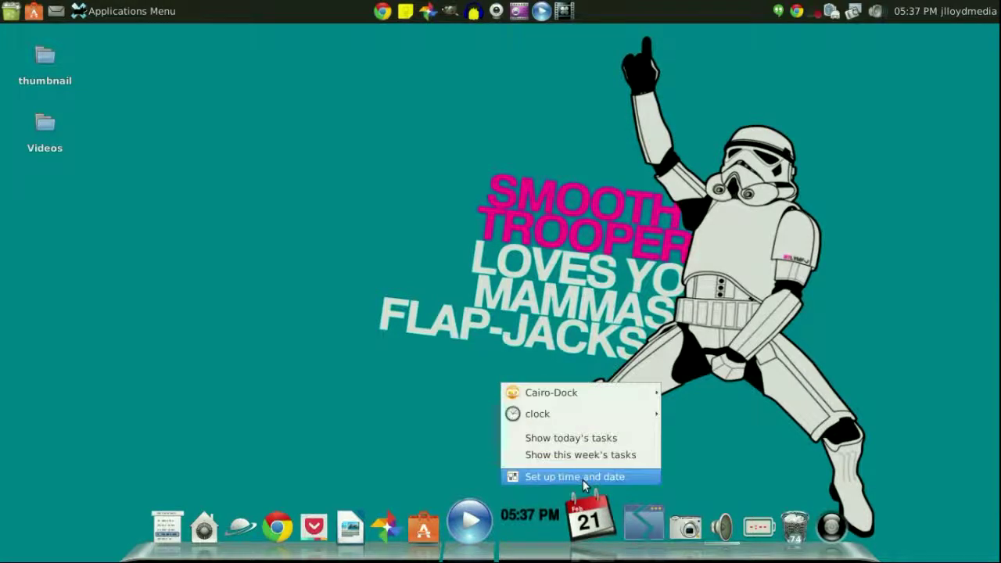
{"action": "mouse_move", "coordinate": [616, 394]}
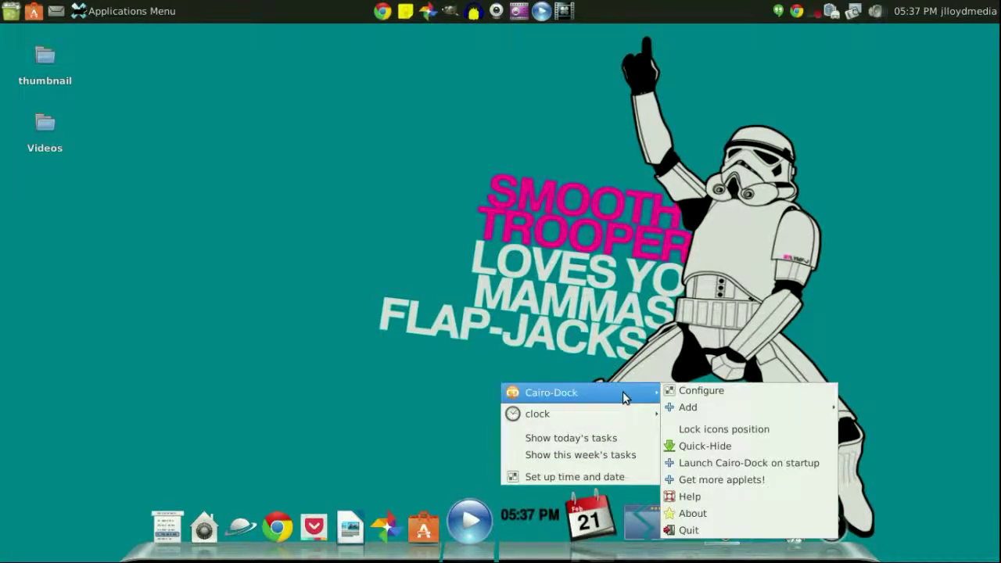
{"action": "left_click", "coordinate": [688, 391]}
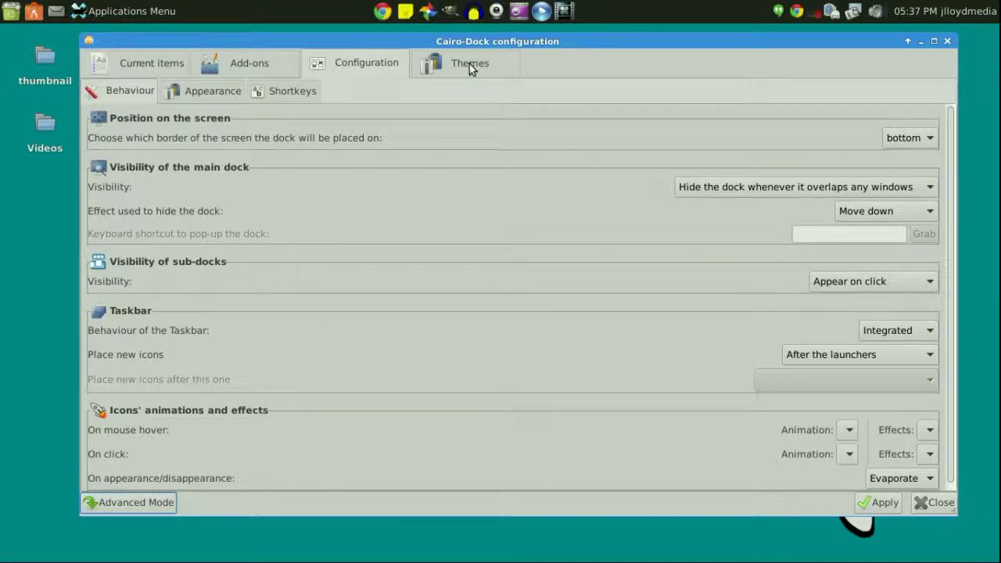
Step: Browse the Cairo-Dock Themes list, from Adeskbar through Unity-Like-3
{"action": "left_click", "coordinate": [469, 63]}
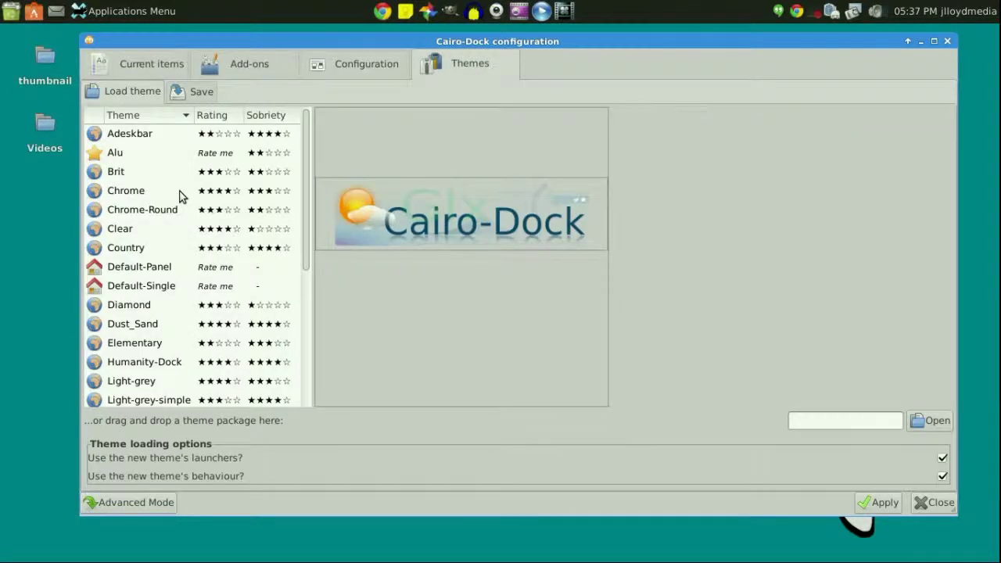
{"action": "scroll", "coordinate": [196, 192], "scroll_direction": "down", "scroll_amount": 1}
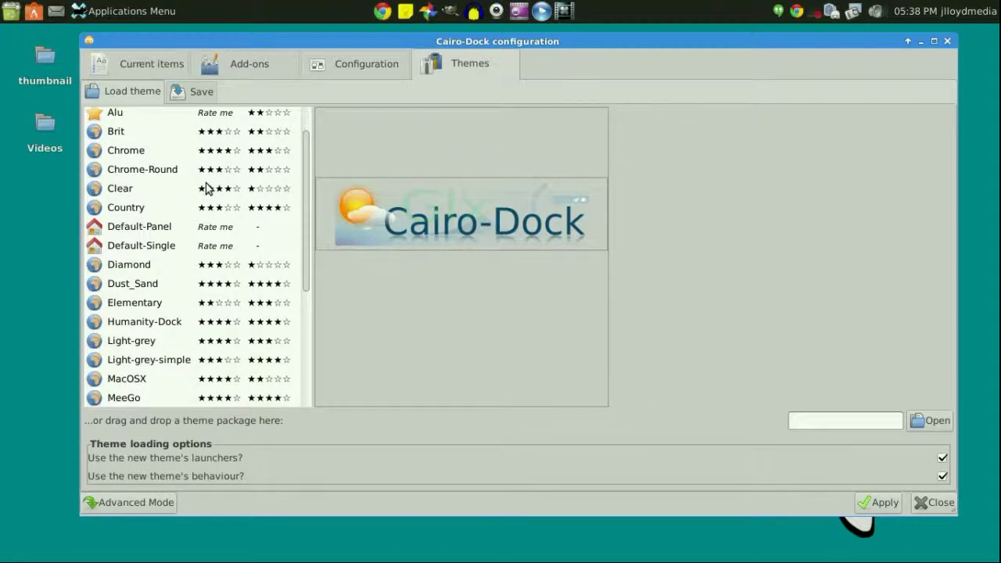
{"action": "scroll", "coordinate": [200, 206], "scroll_direction": "down", "scroll_amount": 5}
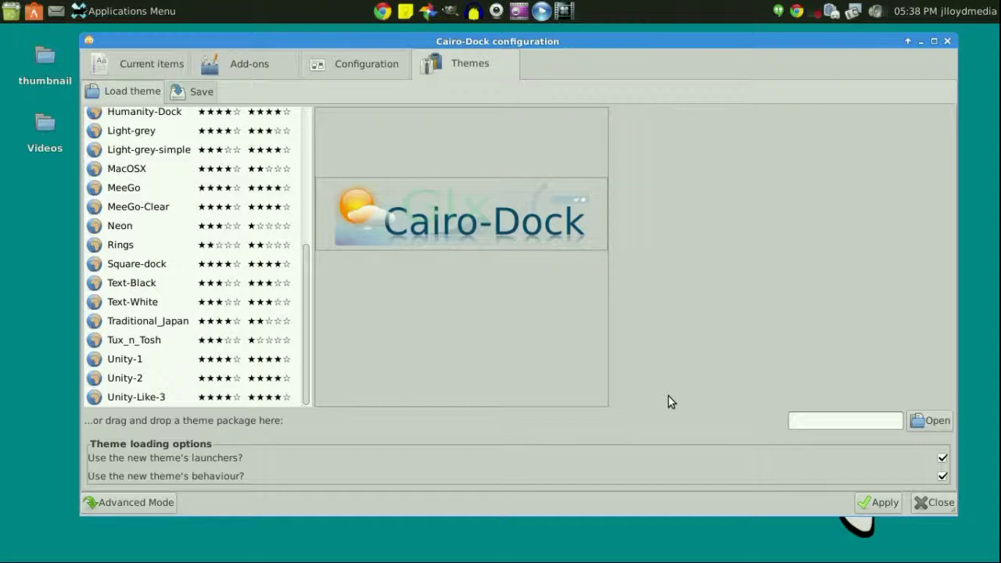
Step: Review the Add-ons applet list, then close the configuration window with Alt+F4
{"action": "left_click", "coordinate": [262, 70]}
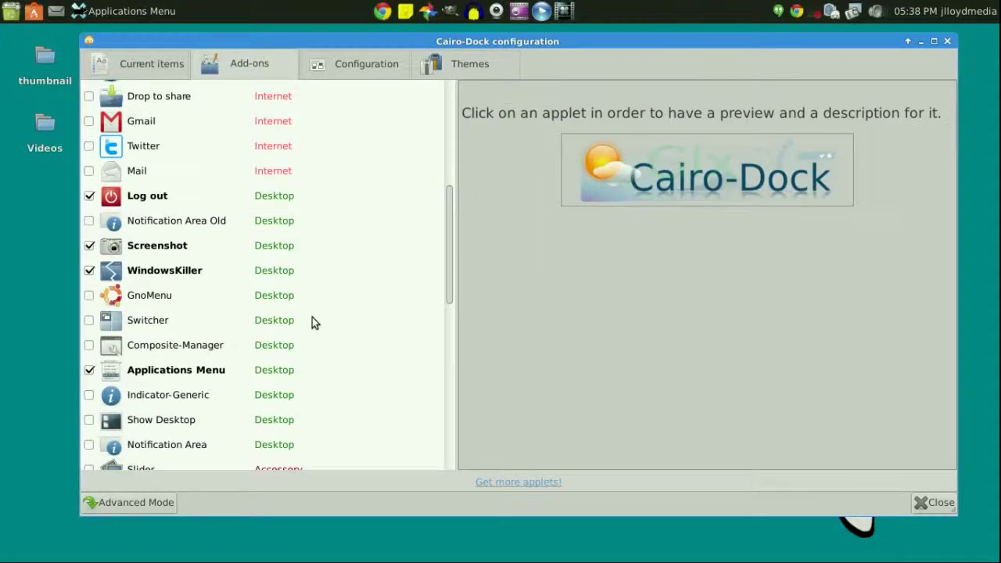
{"action": "scroll", "coordinate": [310, 315], "scroll_direction": "down", "scroll_amount": 5}
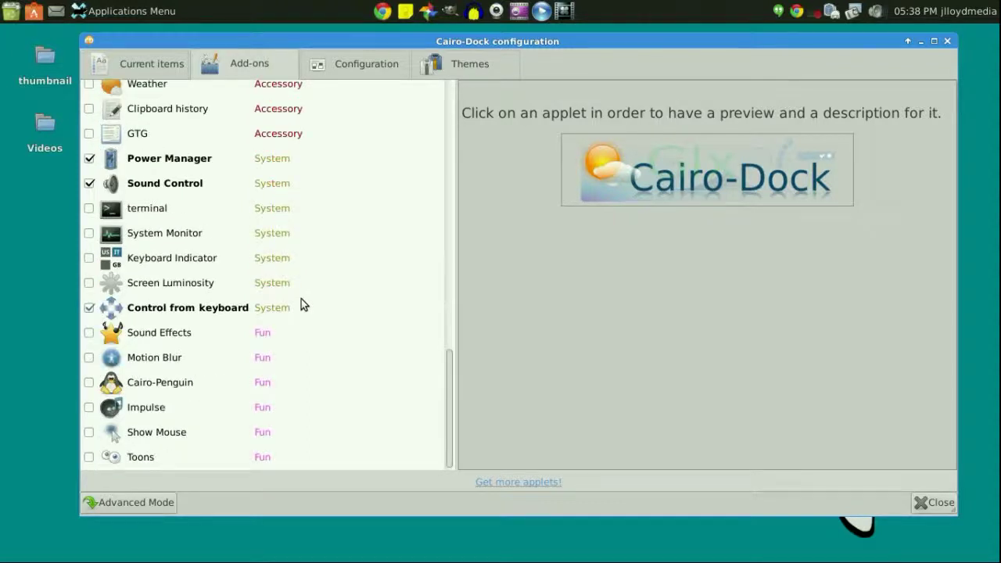
{"action": "scroll", "coordinate": [301, 298], "scroll_direction": "up", "scroll_amount": 5}
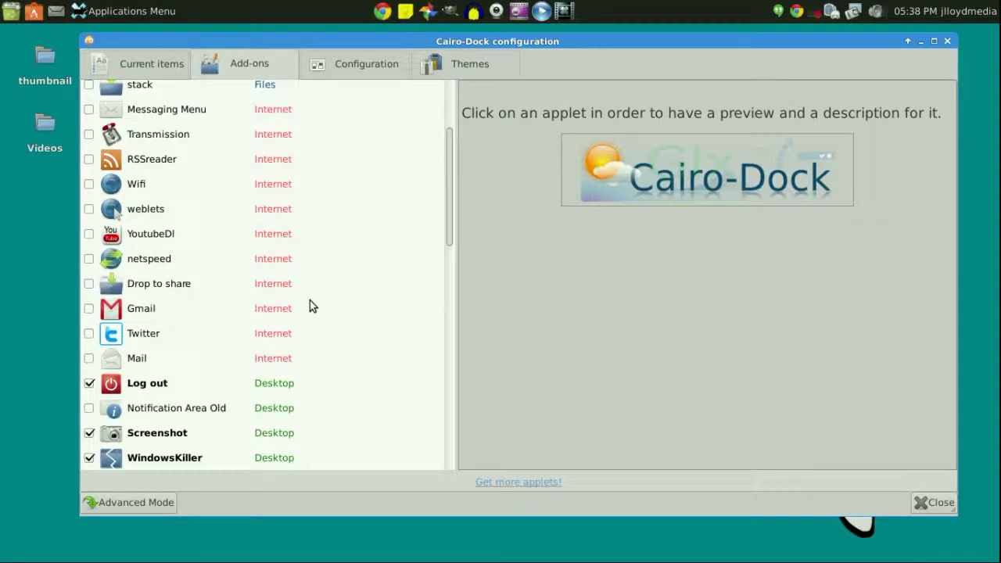
{"action": "scroll", "coordinate": [304, 321], "scroll_direction": "up", "scroll_amount": 3}
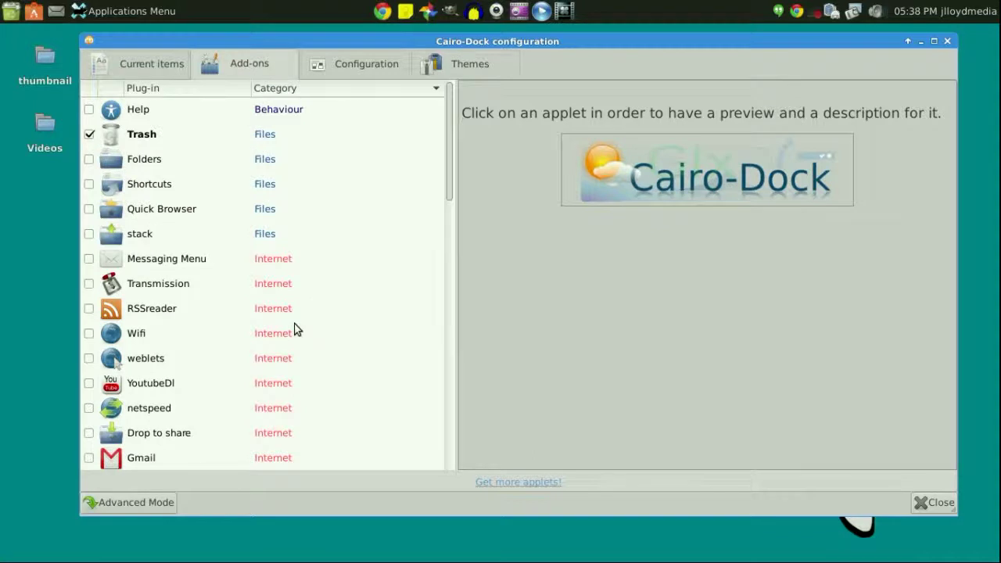
{"action": "scroll", "coordinate": [295, 330], "scroll_direction": "down", "scroll_amount": 3}
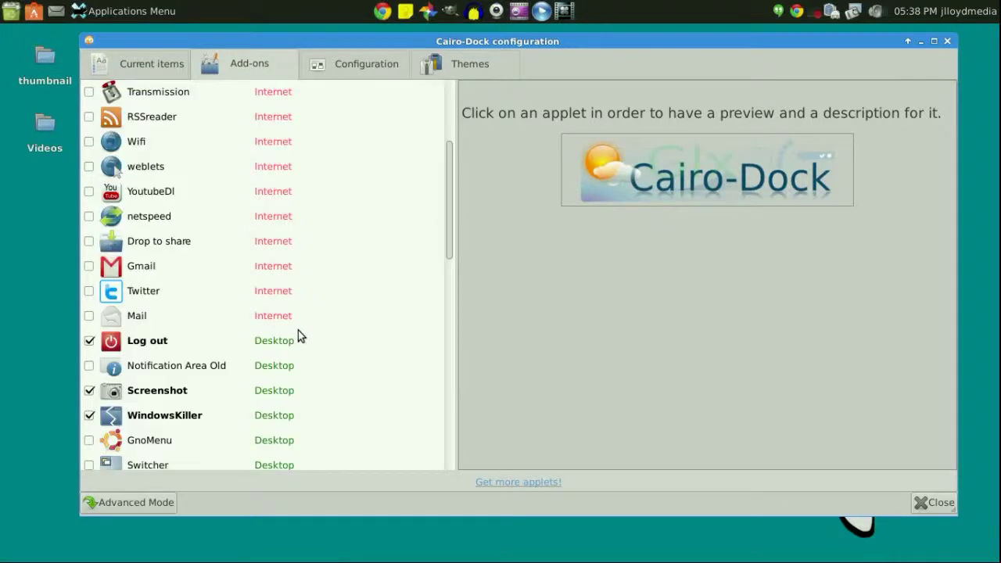
{"action": "scroll", "coordinate": [298, 331], "scroll_direction": "down", "scroll_amount": 5}
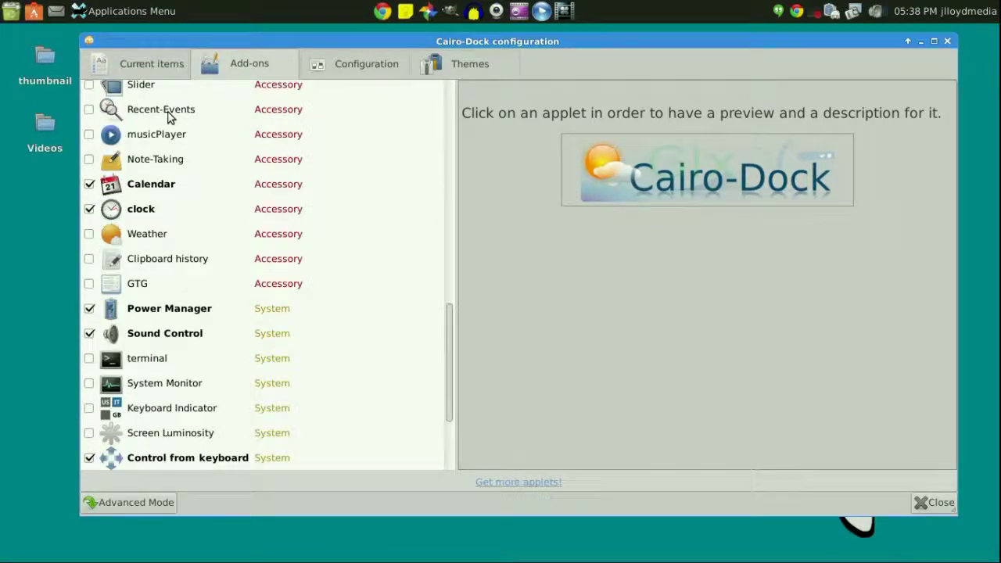
{"action": "key", "text": "alt+F4"}
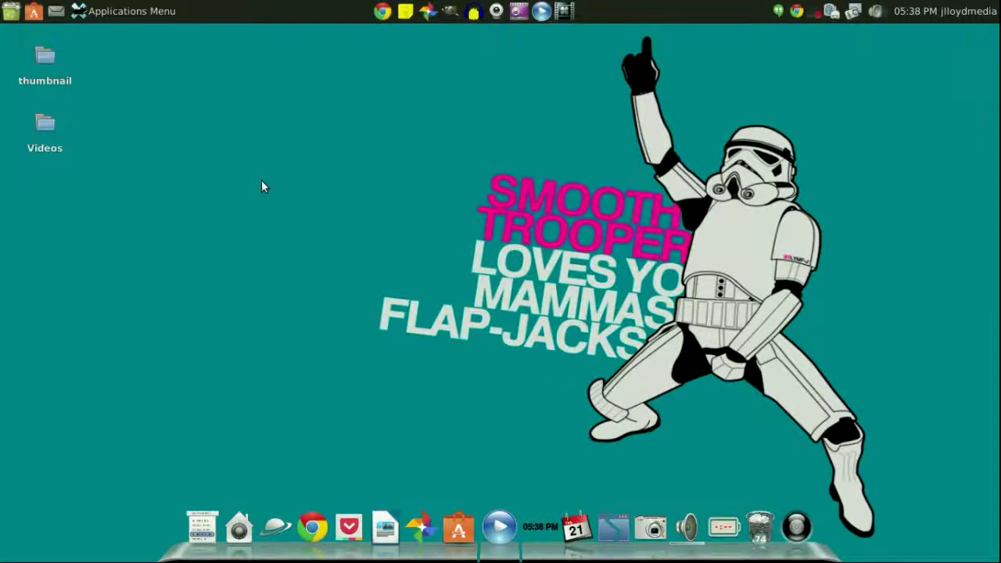
Step: Browse the Applications Menu and dismiss it without launching anything
{"action": "left_click", "coordinate": [107, 8]}
{"action": "mouse_move", "coordinate": [127, 244]}
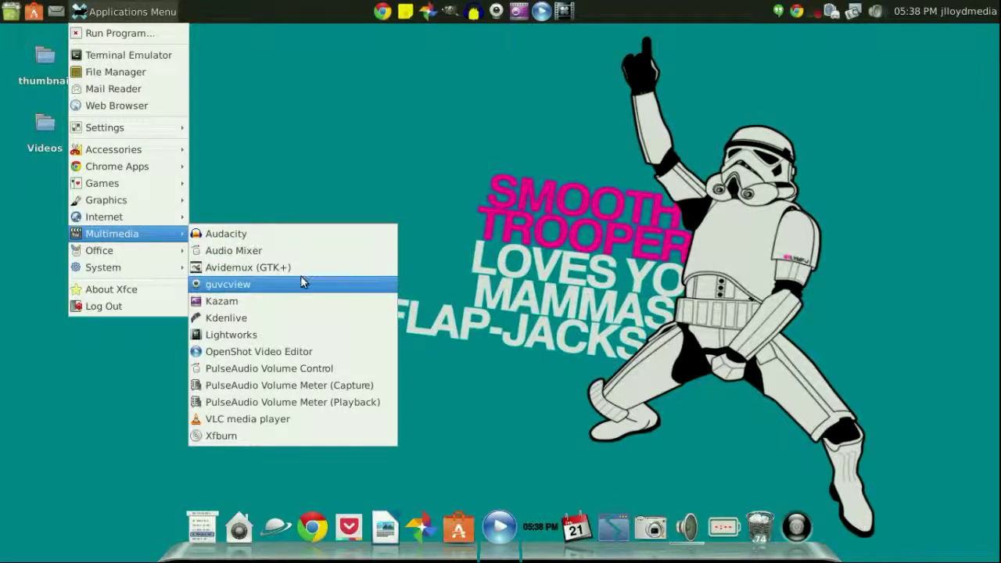
{"action": "left_click", "coordinate": [503, 334]}
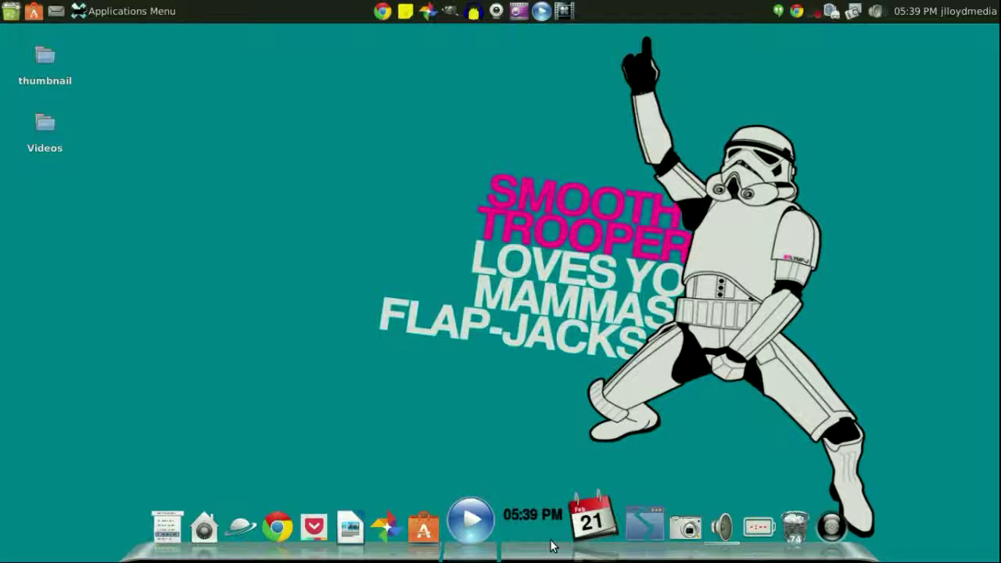
Step: Quit Cairo-Dock from the dock's right-click menu and confirm the dialog
{"action": "right_click", "coordinate": [550, 541]}
{"action": "mouse_move", "coordinate": [580, 404]}
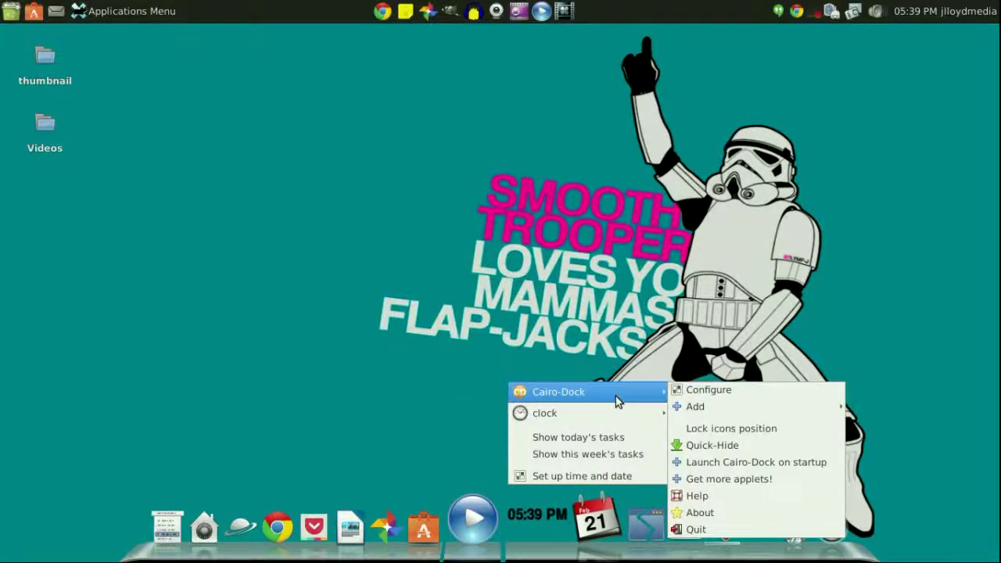
{"action": "left_click", "coordinate": [733, 529]}
{"action": "left_click", "coordinate": [497, 444]}
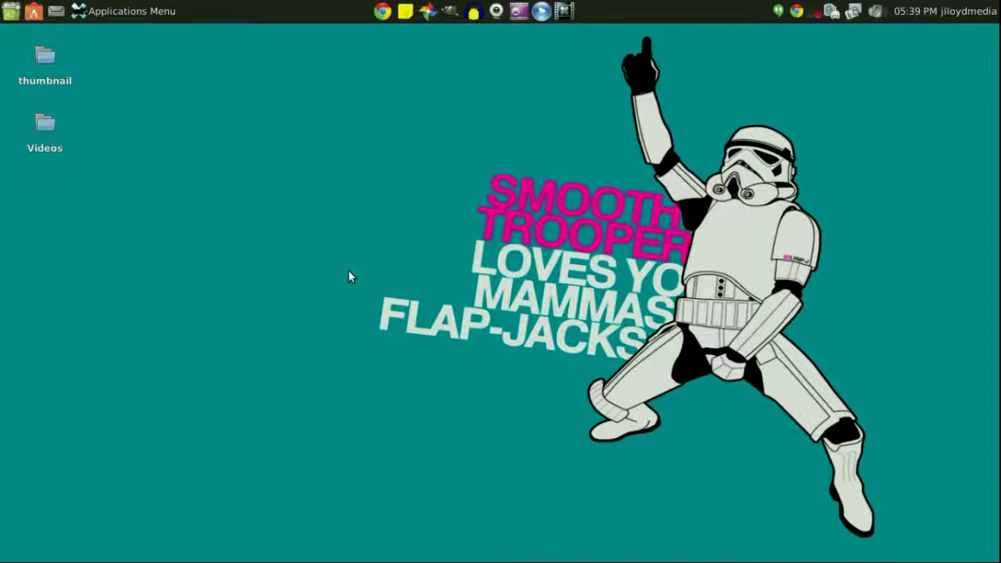
Step: Launch Docky from Accessories and open Docky Settings via its anchor icon
{"action": "left_click", "coordinate": [143, 13]}
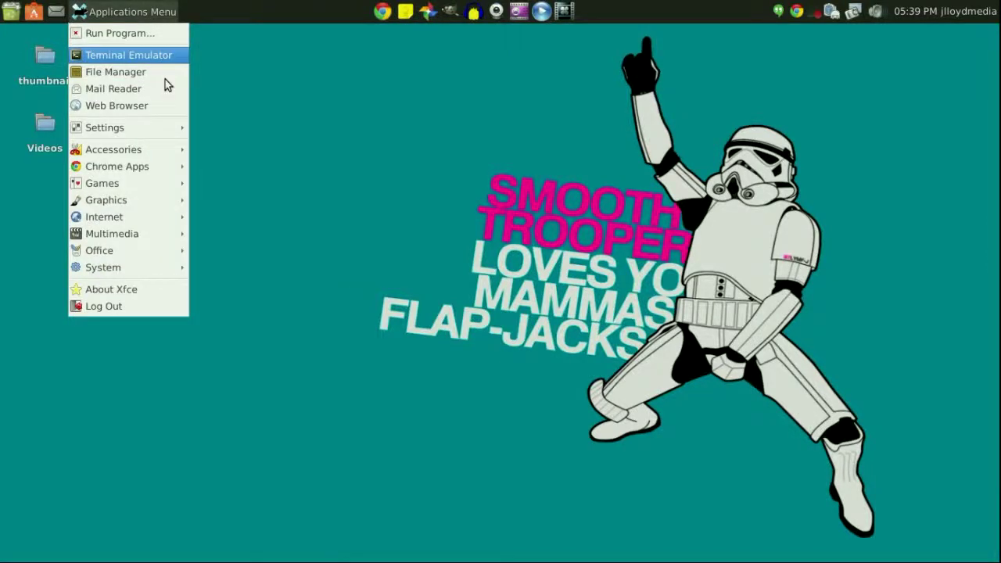
{"action": "mouse_move", "coordinate": [166, 156]}
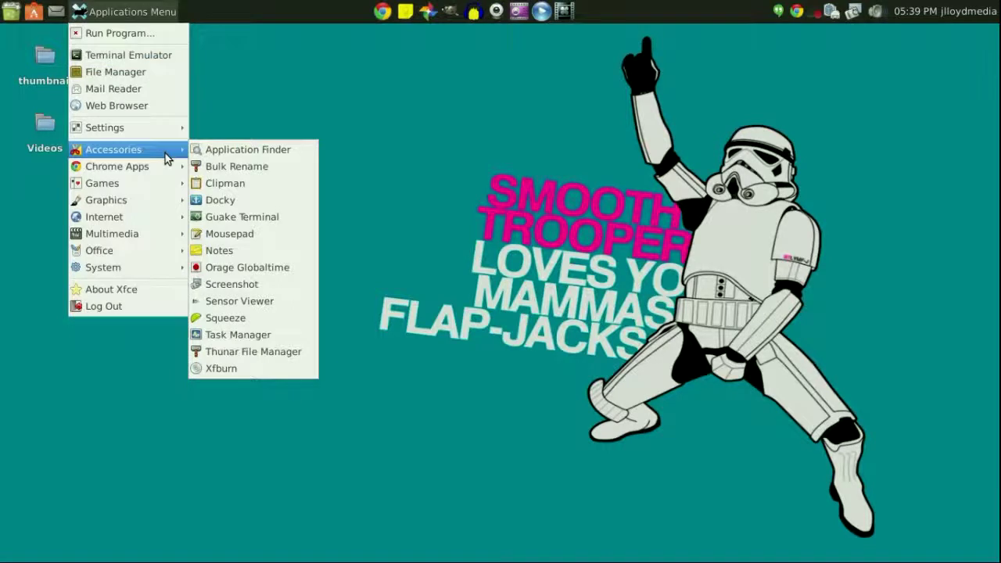
{"action": "left_click", "coordinate": [256, 203]}
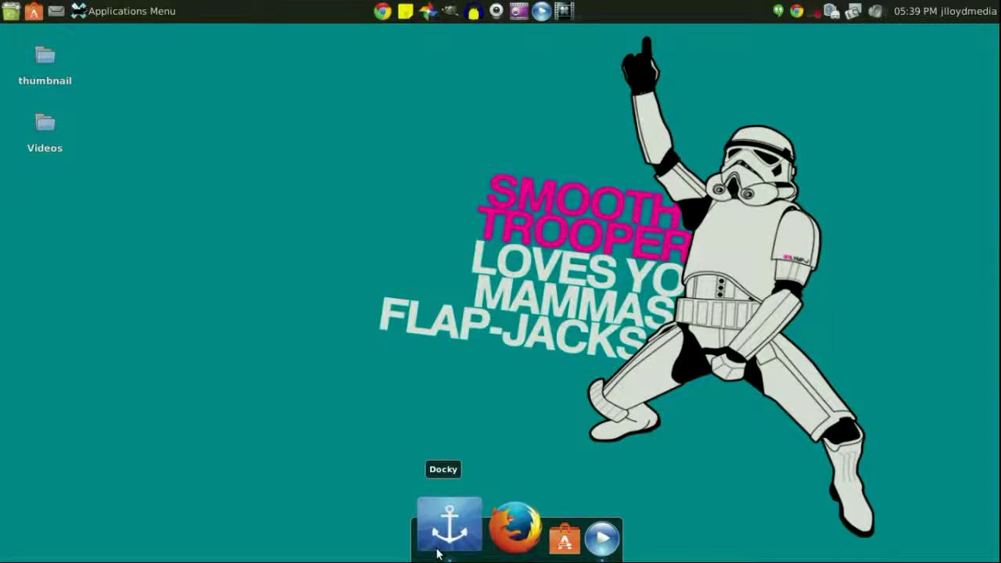
{"action": "left_click", "coordinate": [438, 551]}
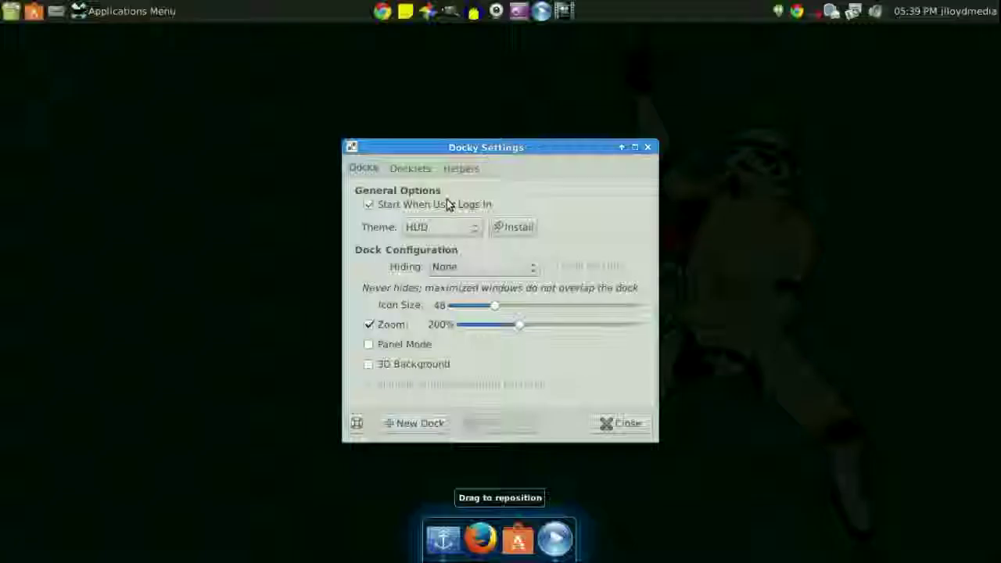
Step: Browse the Docklets list, including Battery Monitor, Gmail, Mounter, NPR and Weather
{"action": "left_click", "coordinate": [396, 171]}
{"action": "scroll", "coordinate": [484, 264], "scroll_direction": "down", "scroll_amount": 5}
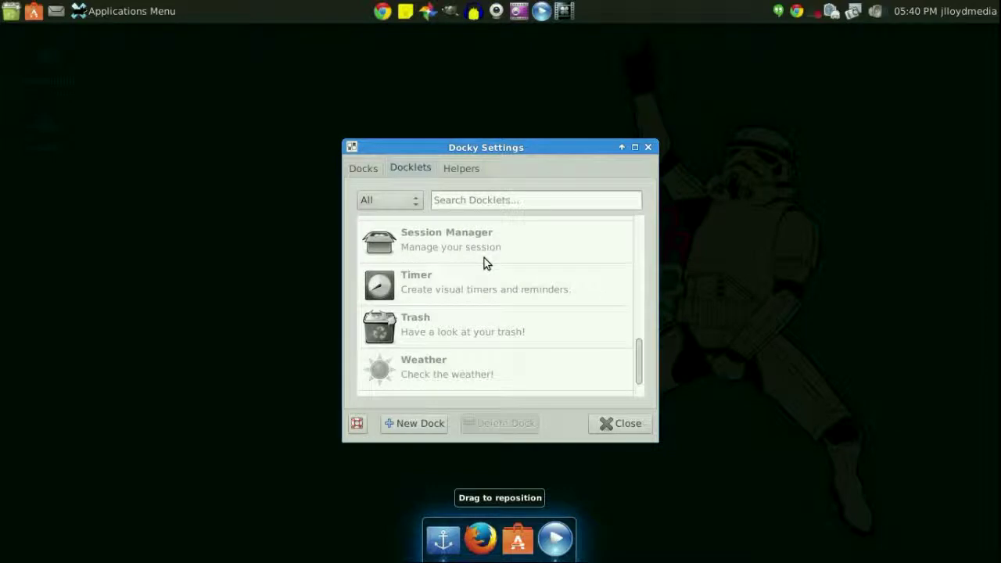
{"action": "scroll", "coordinate": [501, 267], "scroll_direction": "up", "scroll_amount": 3}
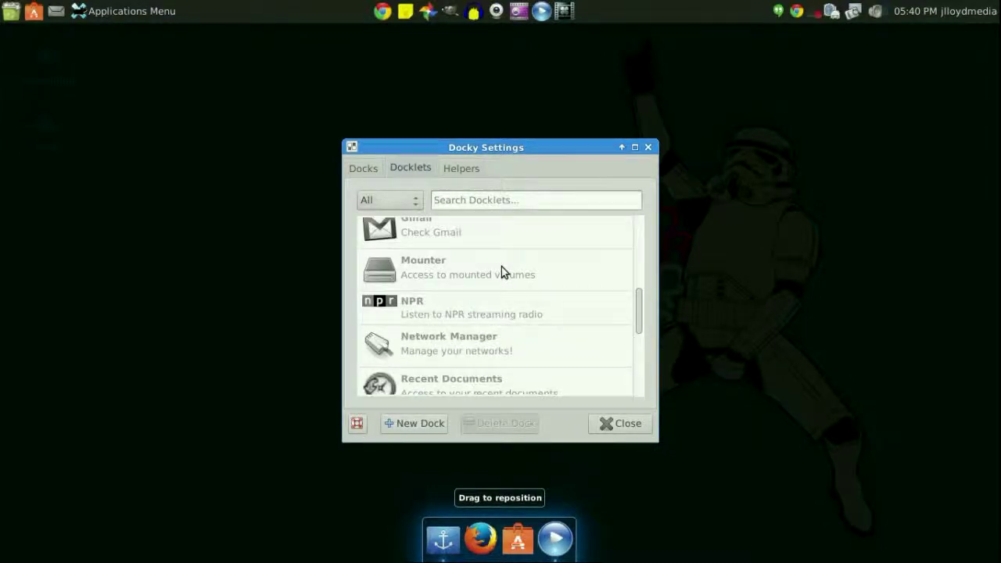
{"action": "scroll", "coordinate": [634, 312], "scroll_direction": "up", "scroll_amount": 1}
{"action": "scroll", "coordinate": [469, 295], "scroll_direction": "up", "scroll_amount": 3}
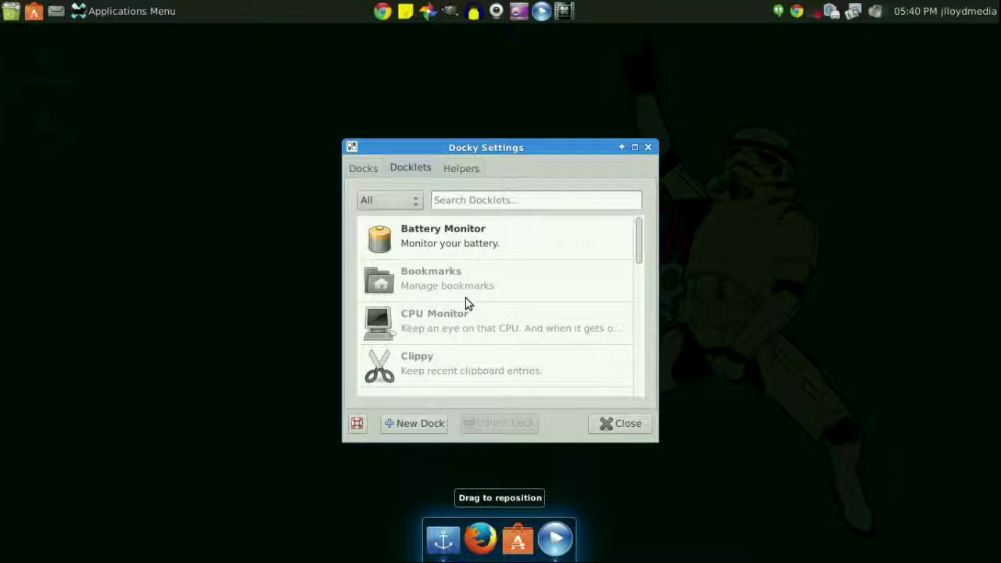
{"action": "scroll", "coordinate": [469, 329], "scroll_direction": "down", "scroll_amount": 3}
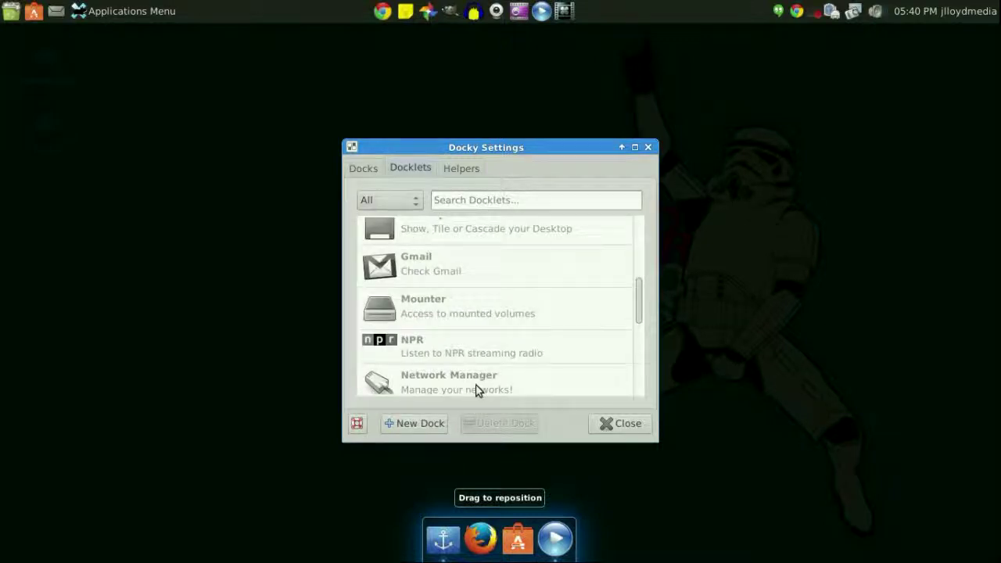